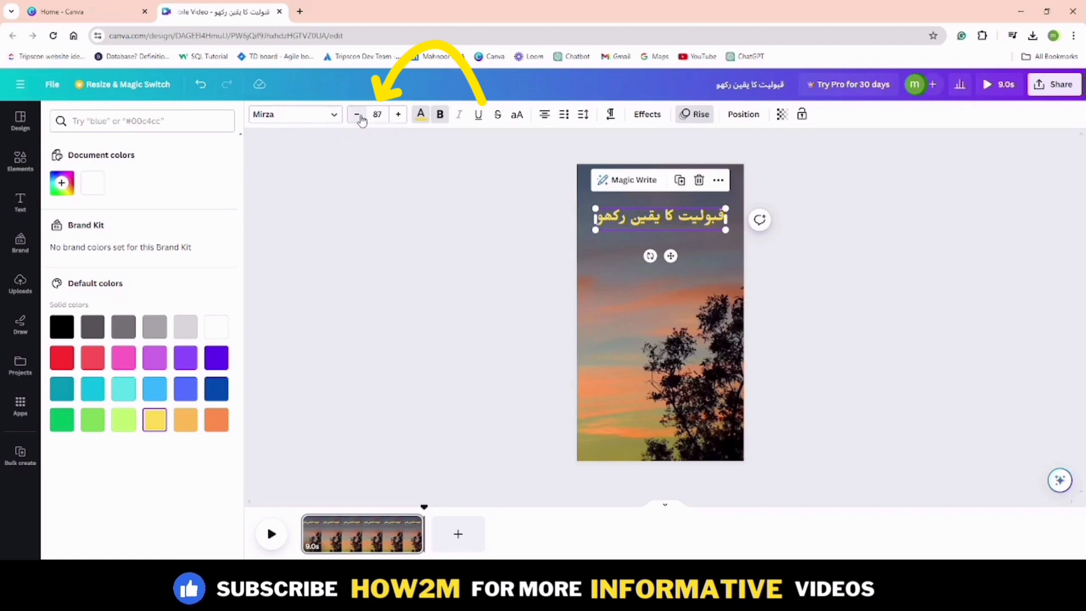
- Set the yellow Urdu heading's font size to 86 and deselect it
click(362, 120)
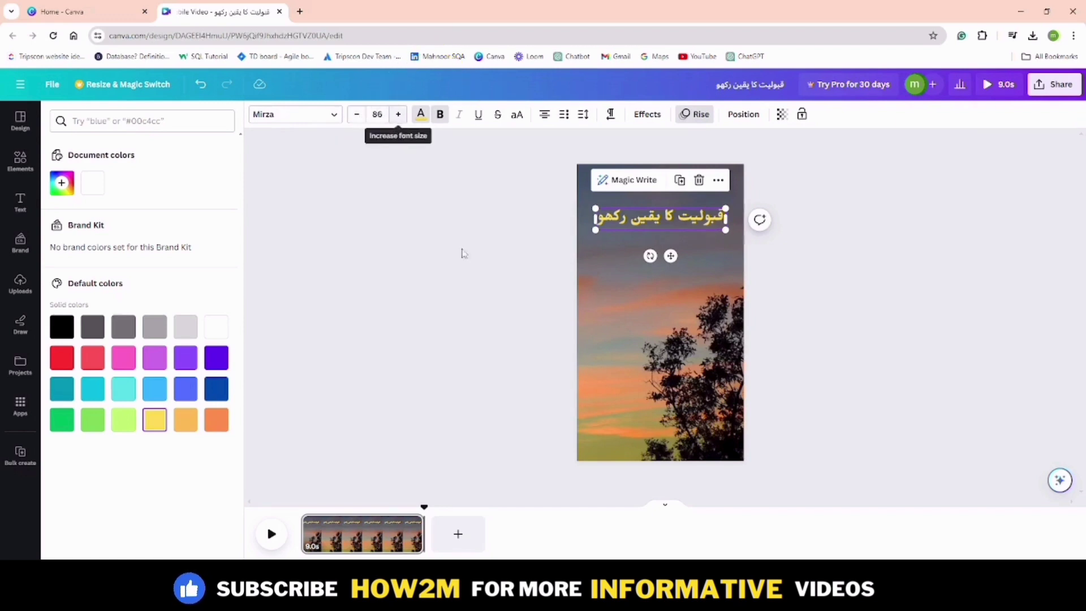
click(488, 290)
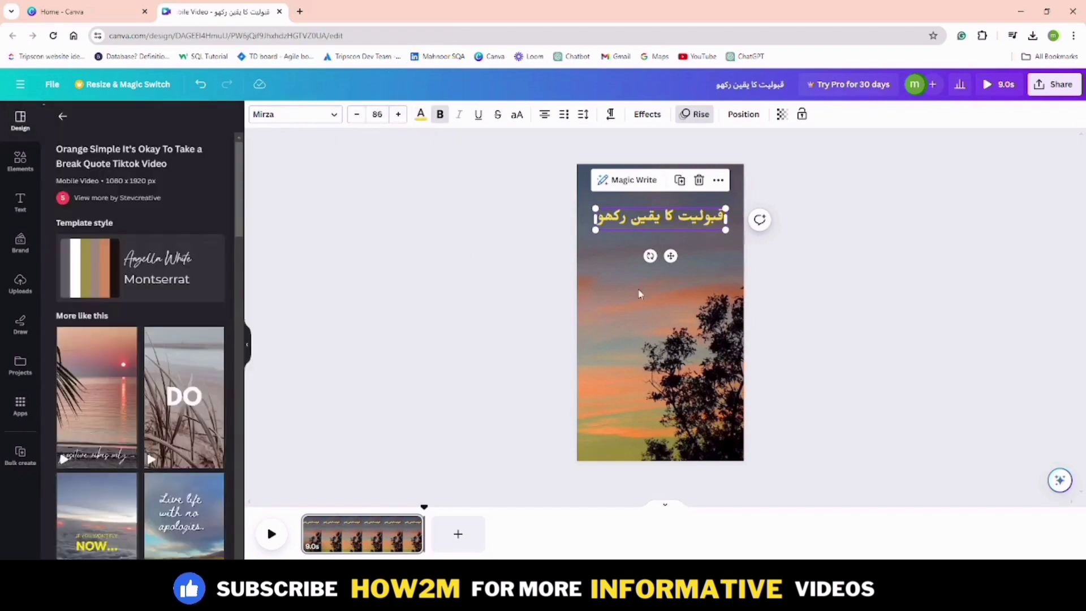
click(824, 334)
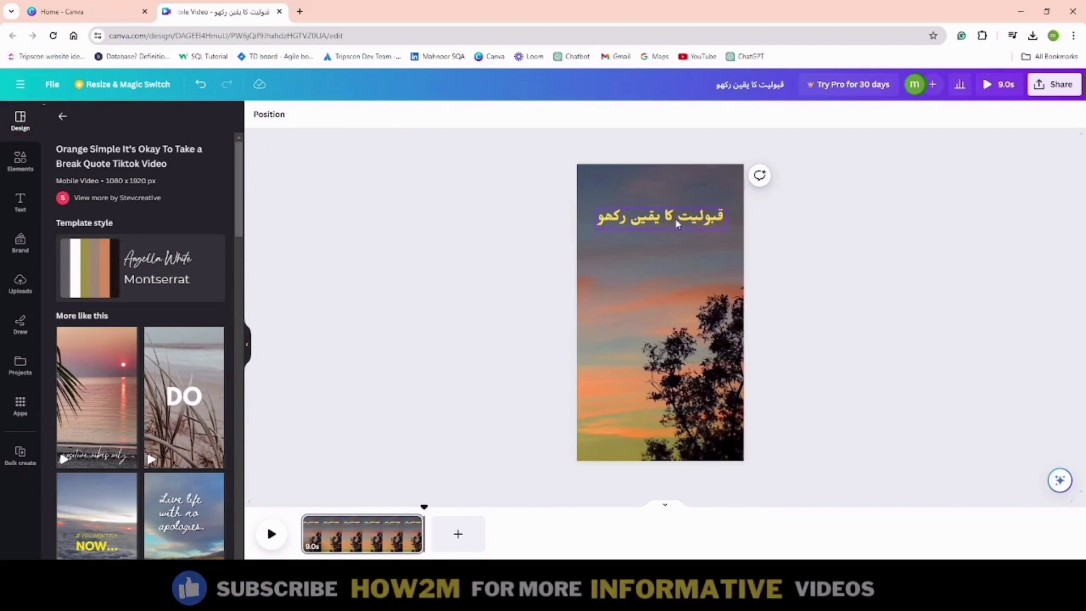
- Show the timing of the Urdu heading on the timeline
click(661, 216)
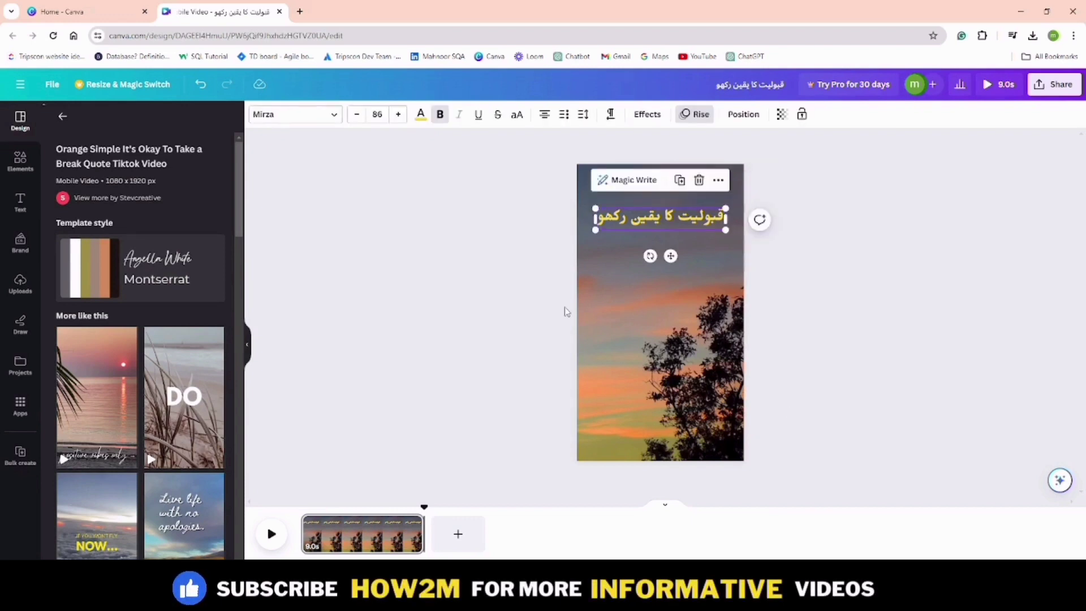
click(384, 540)
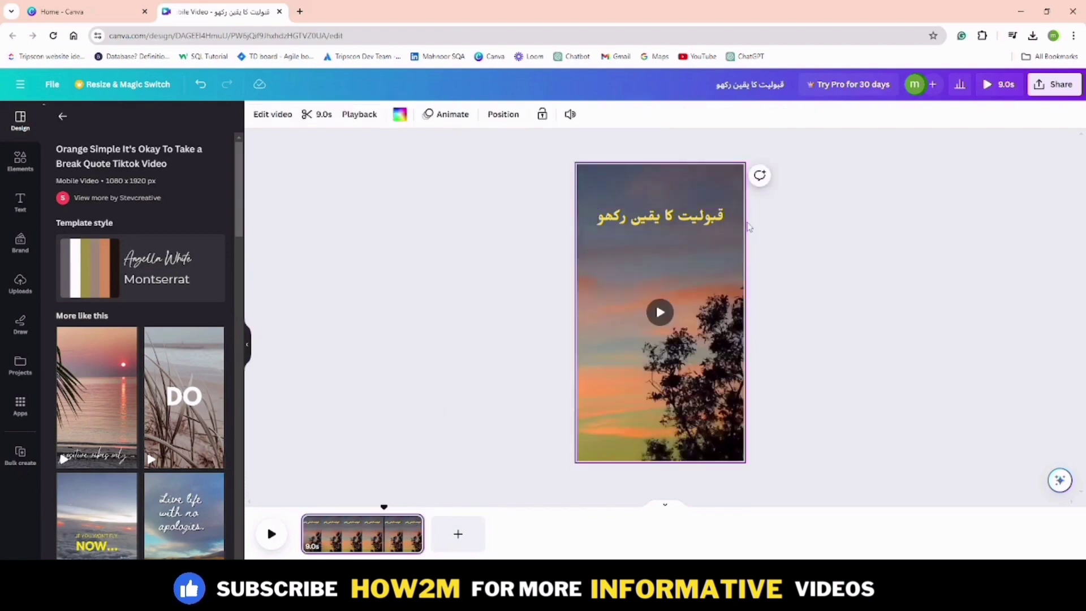
click(709, 220)
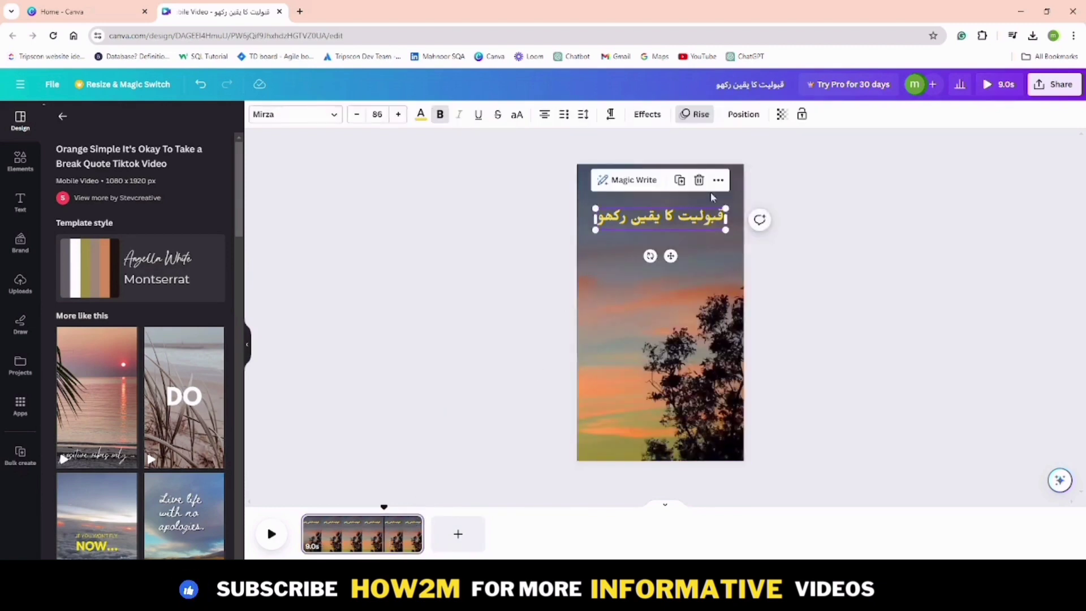
click(719, 180)
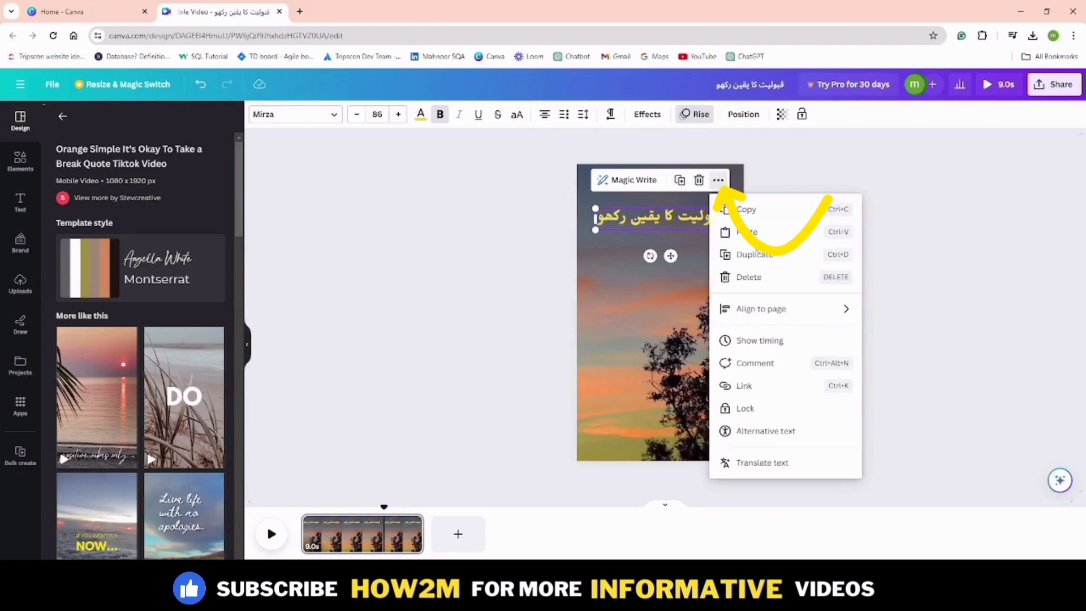
click(772, 339)
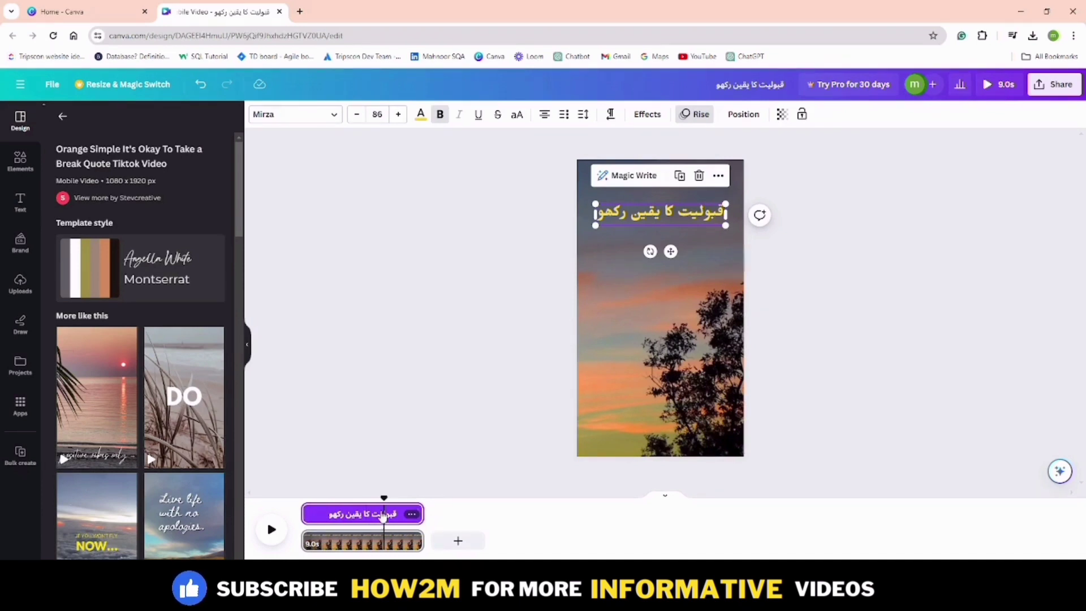
- Split the 9-second page into three consecutive pages of about 2.3, 3.5 and 3.2 seconds
click(366, 545)
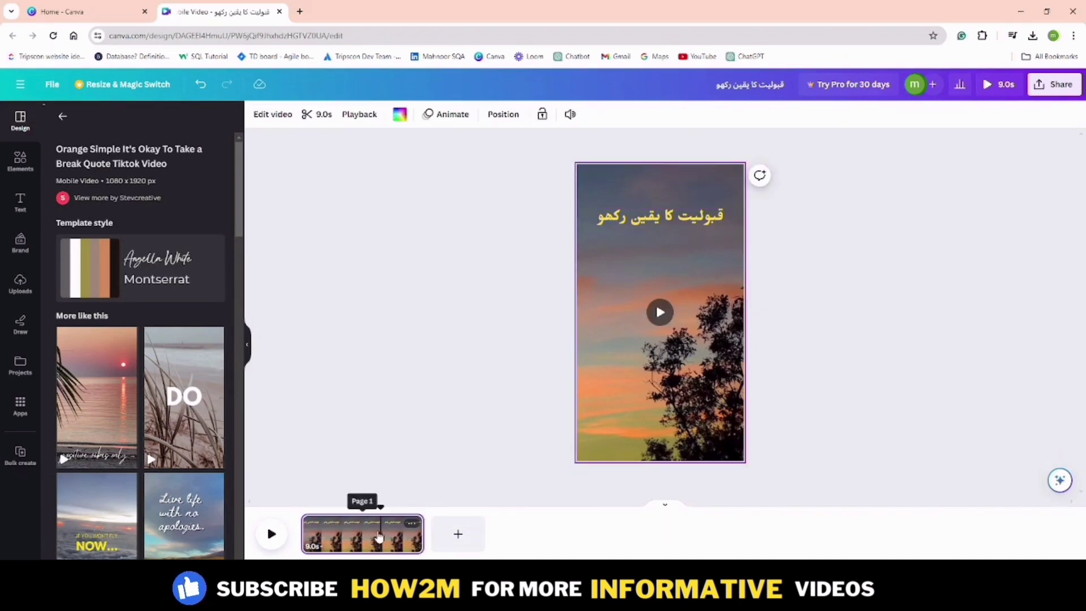
right_click(378, 536)
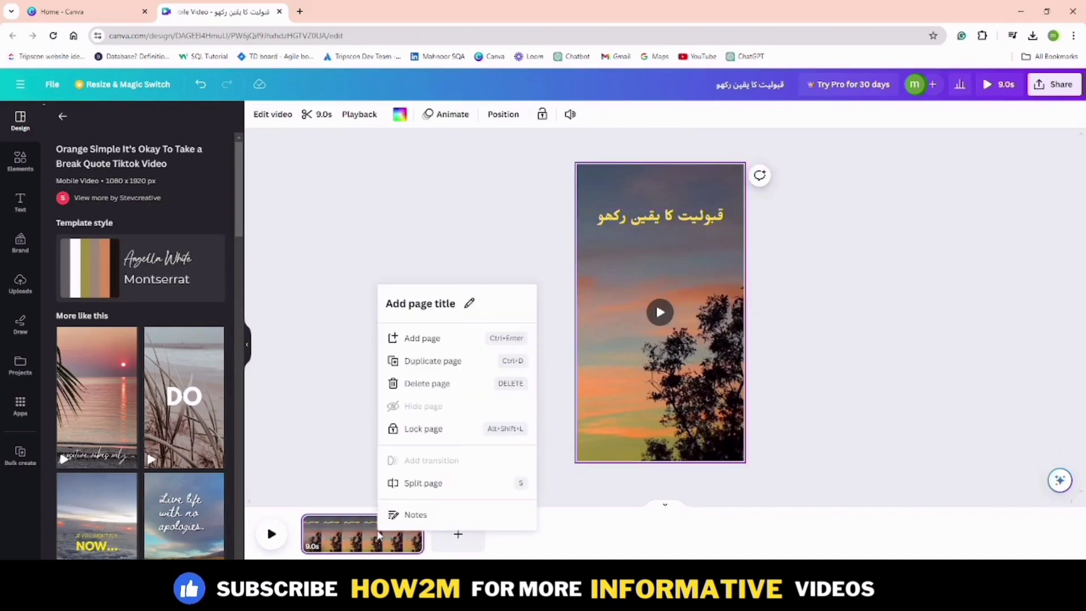
click(427, 483)
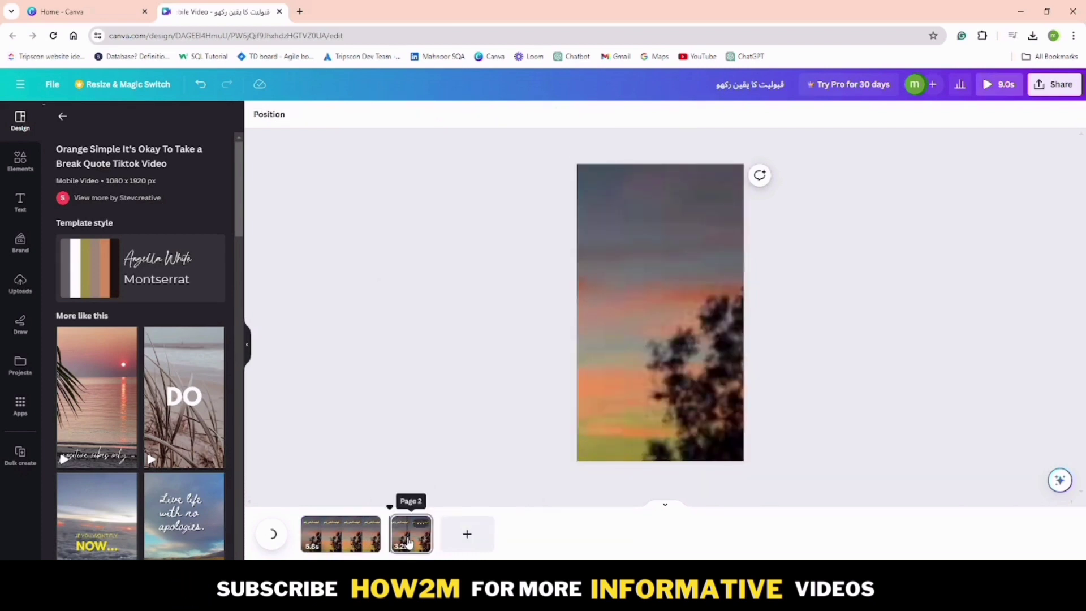
click(335, 538)
right_click(335, 538)
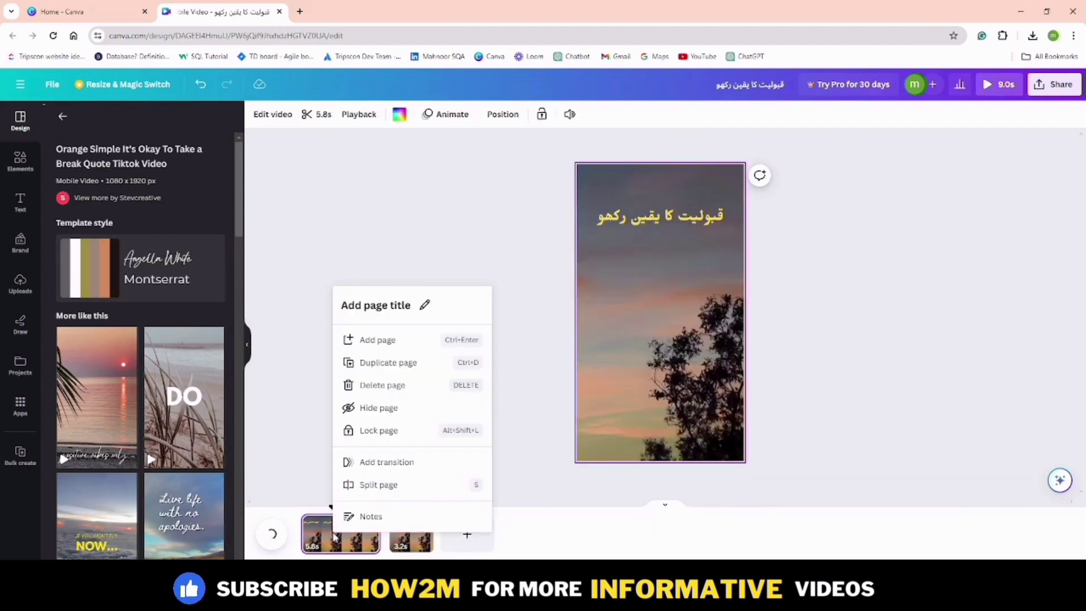
click(375, 485)
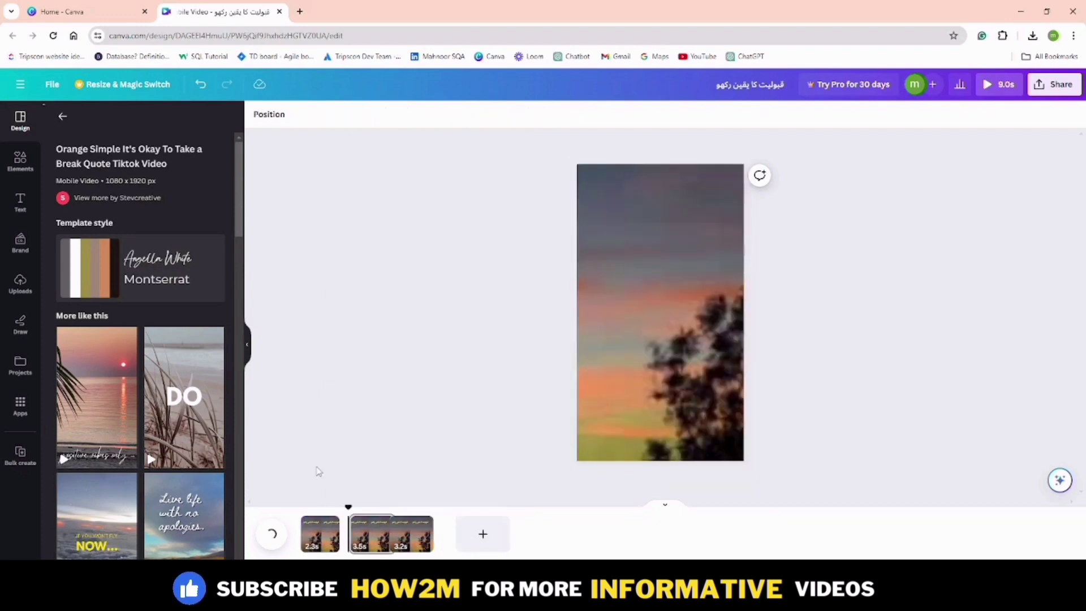
click(427, 533)
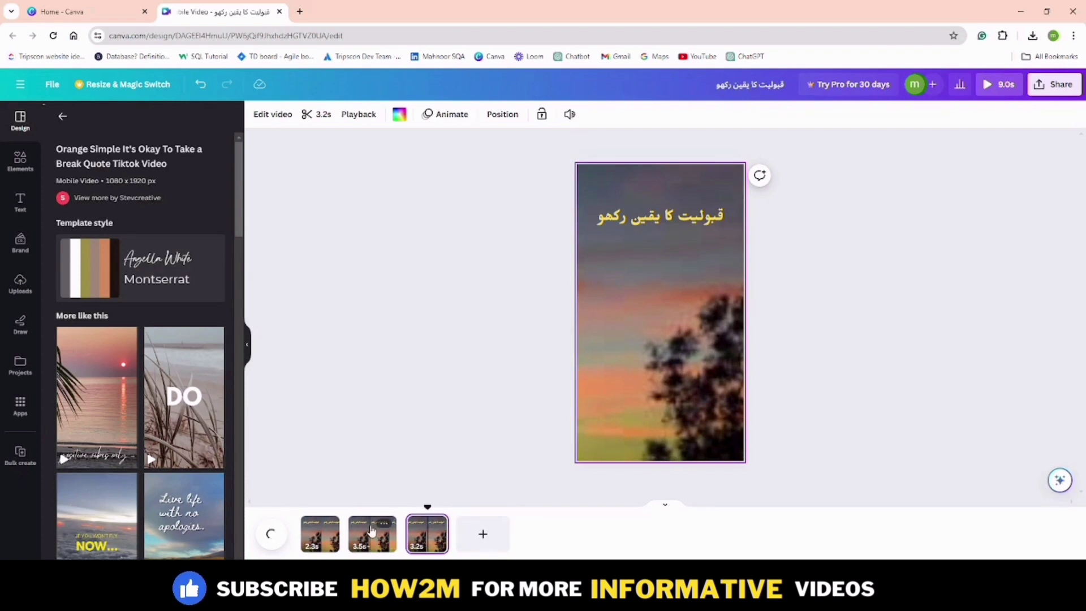
- Replace the second page's heading with the line "نبی کریم صلی اللہ علیہ وسلم نے ارشاد فرمایا" copied from Notepad
click(372, 531)
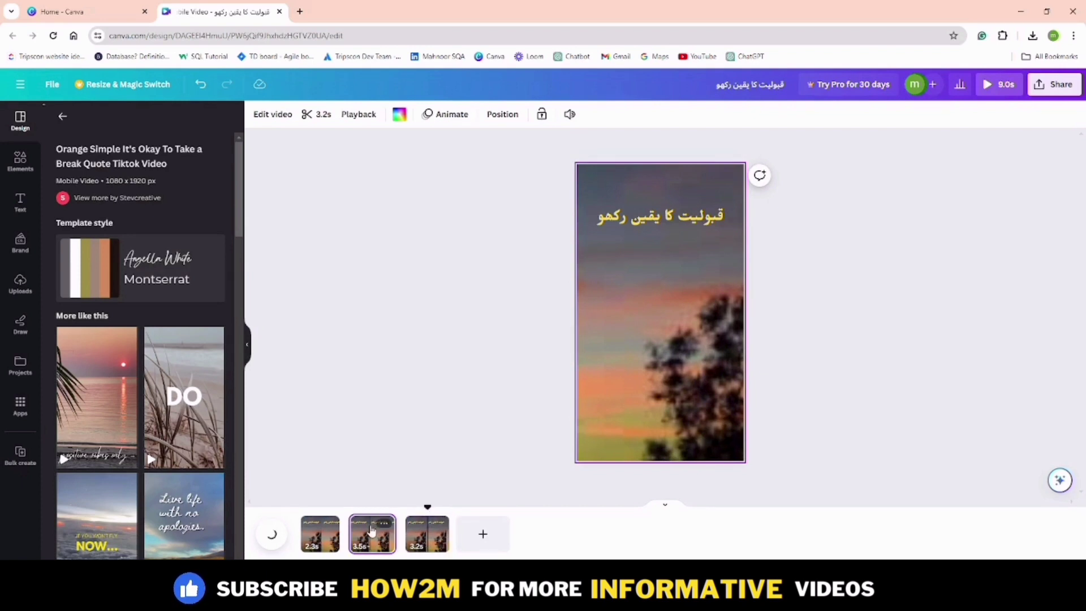
click(706, 221)
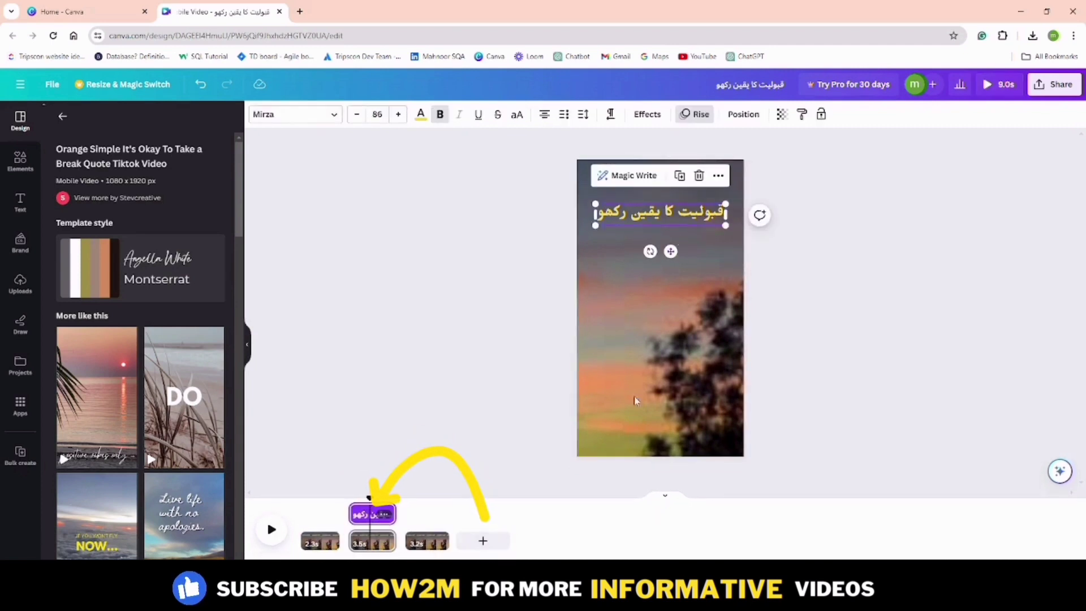
key(alt+Tab)
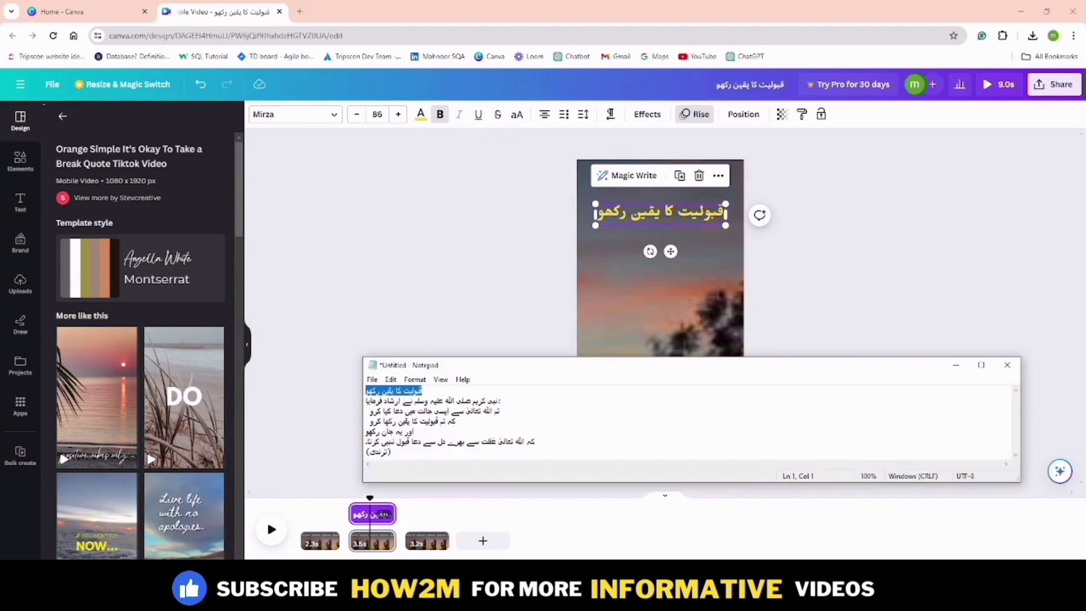
click(511, 400)
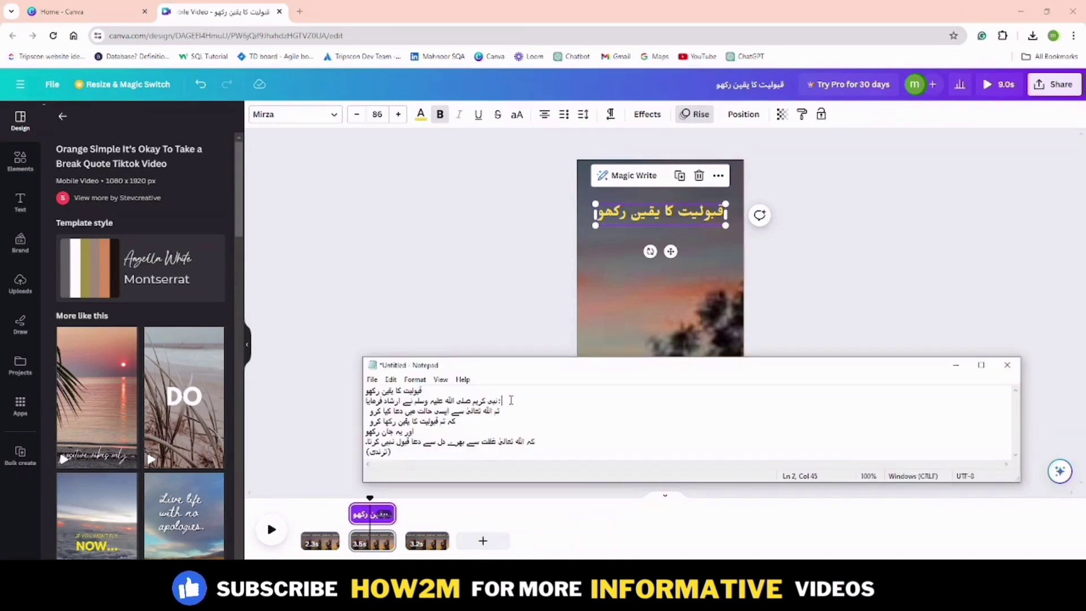
drag(500, 400, 366, 400)
key(ctrl+c)
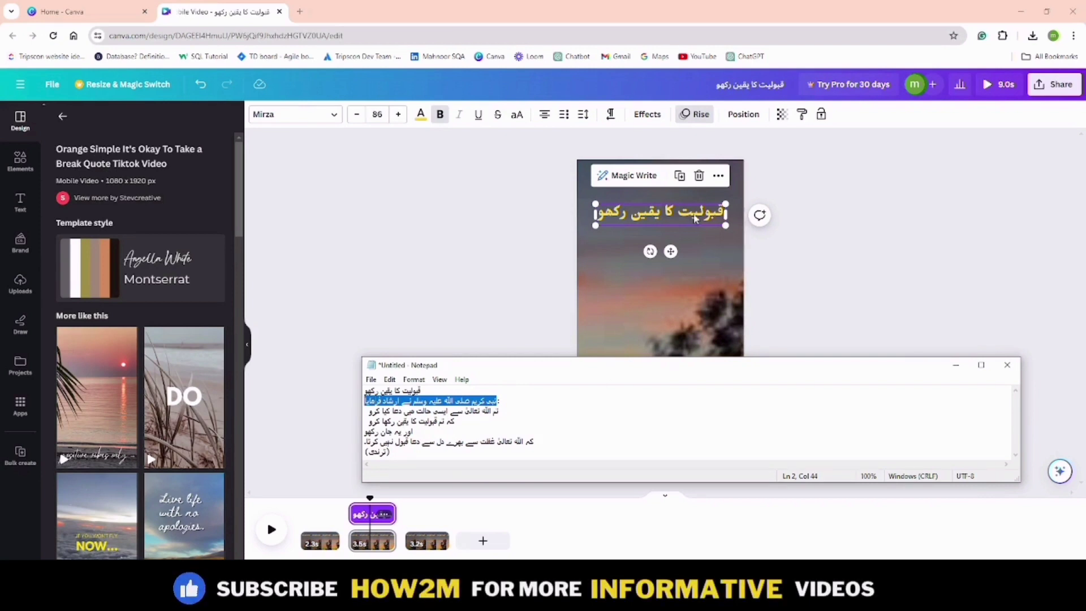
click(674, 210)
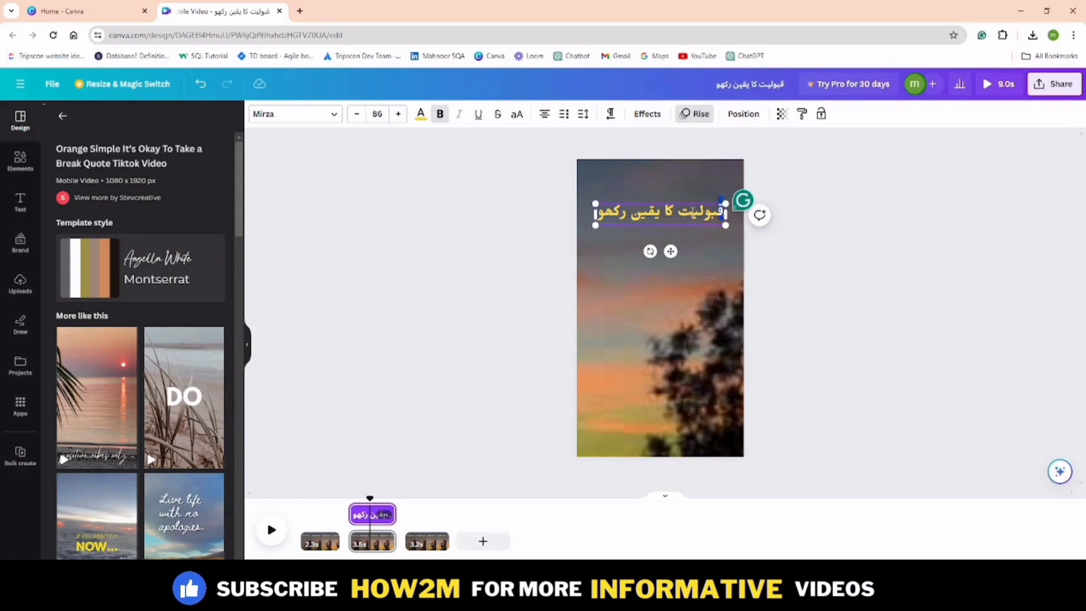
text(قبولیت کا یقین رکھو)
key(ctrl+v)
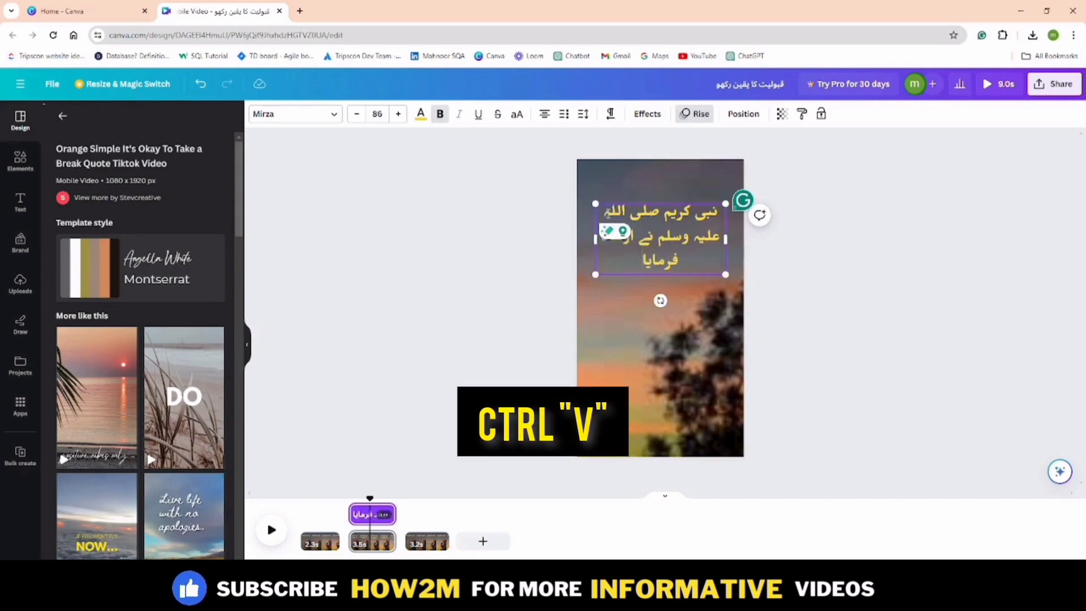
- Set the second page's text to size 80 and widen its box so the text wraps onto two lines
click(357, 114)
click(358, 116)
click(359, 116)
click(358, 116)
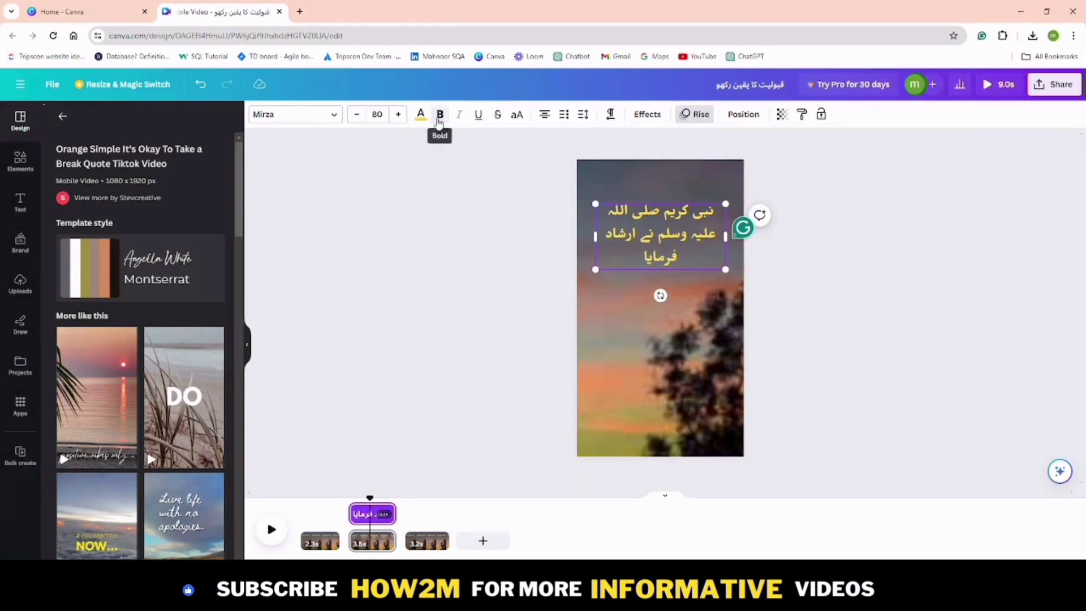
mouse_move(726, 238)
mouse_down()
mouse_move(746, 239)
mouse_move(712, 228)
mouse_up()
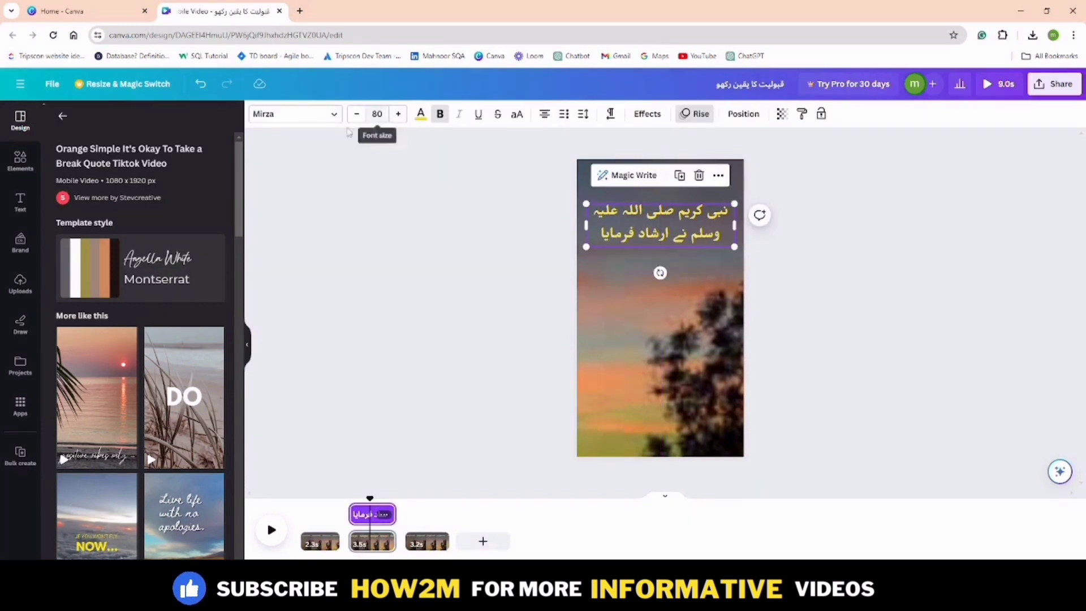
- Recolour the second page's text white and set its font size to 75
click(421, 116)
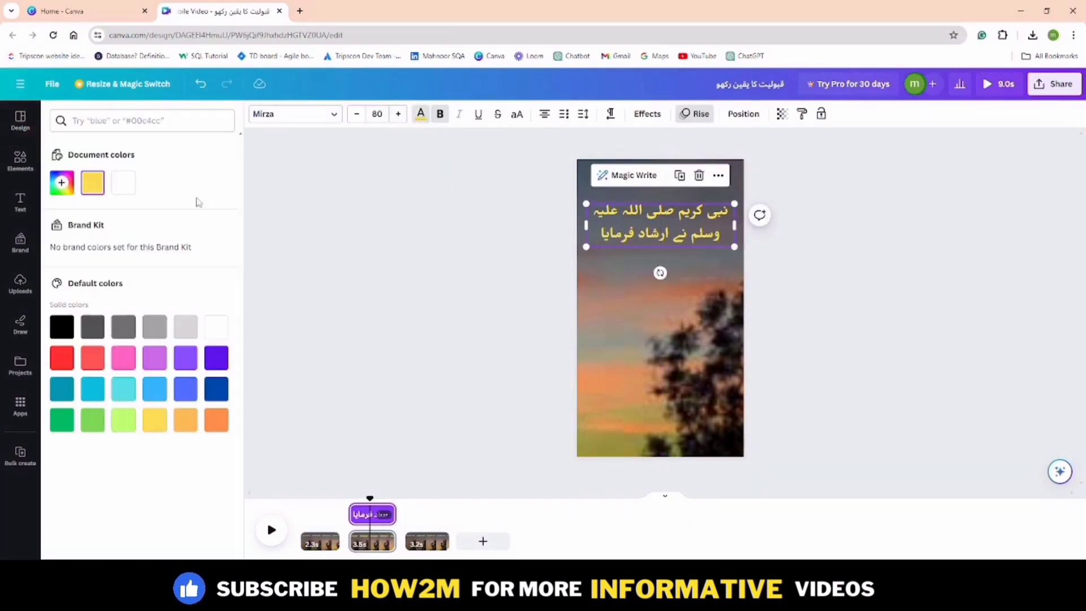
click(378, 303)
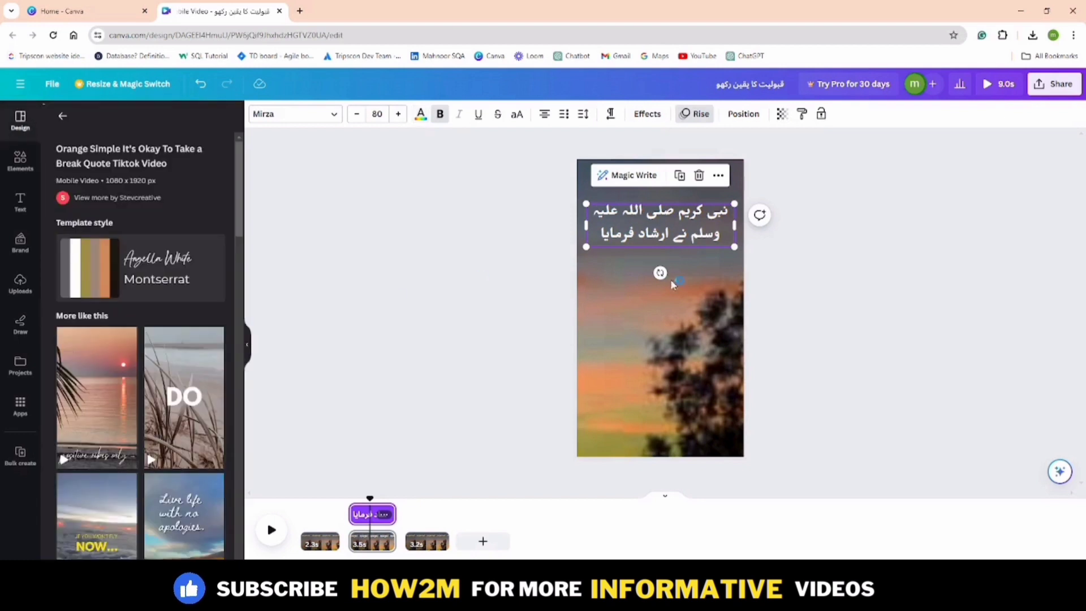
click(357, 115)
click(356, 115)
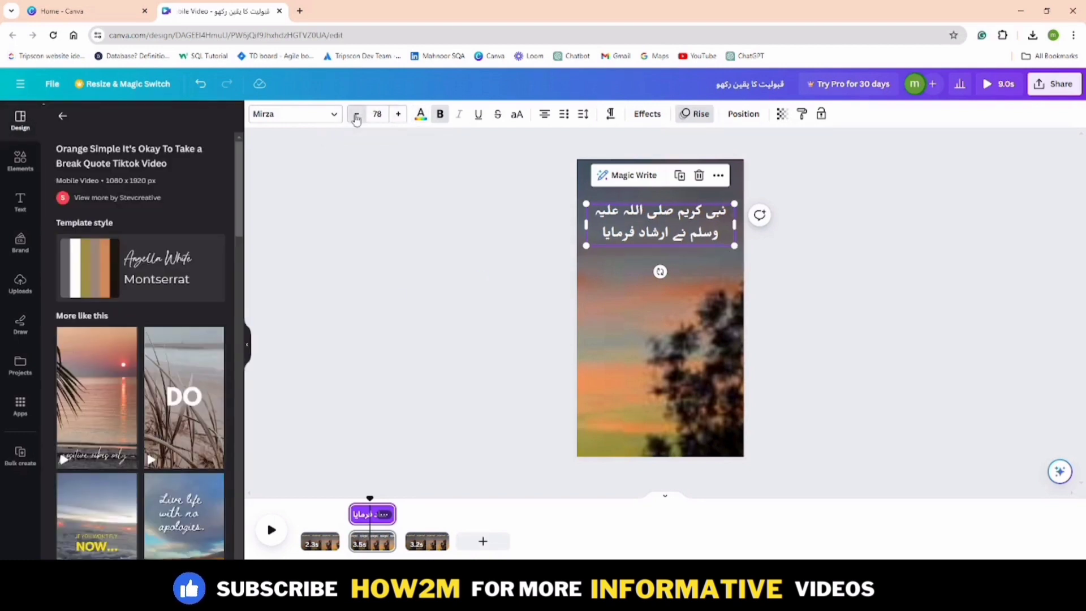
click(356, 115)
click(357, 115)
click(356, 115)
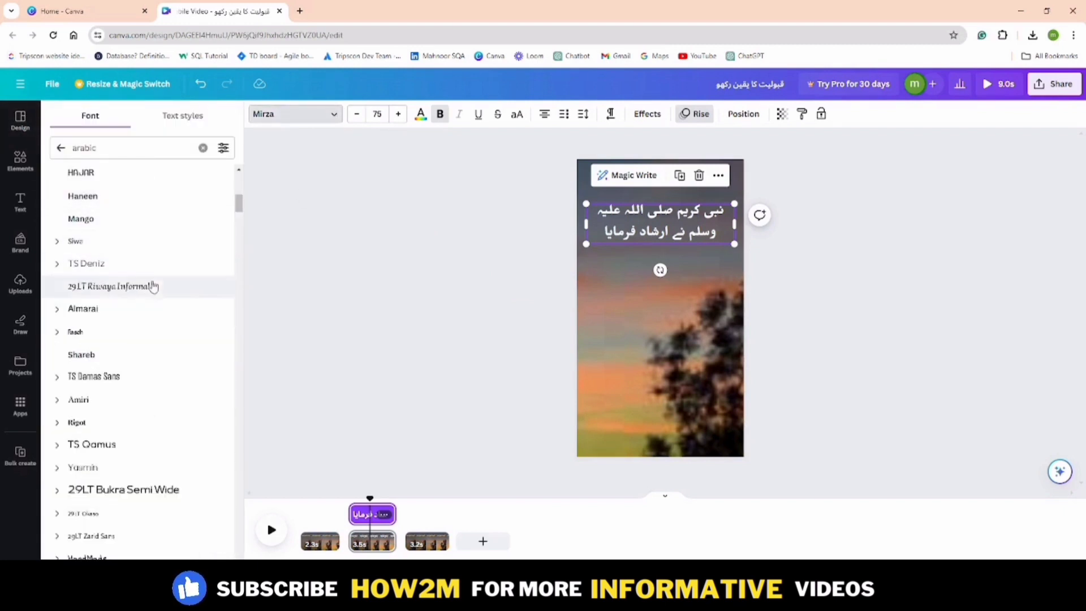
- Try the 29LT Riwaya Informal font on the second page's text and settle on Amiri
click(146, 286)
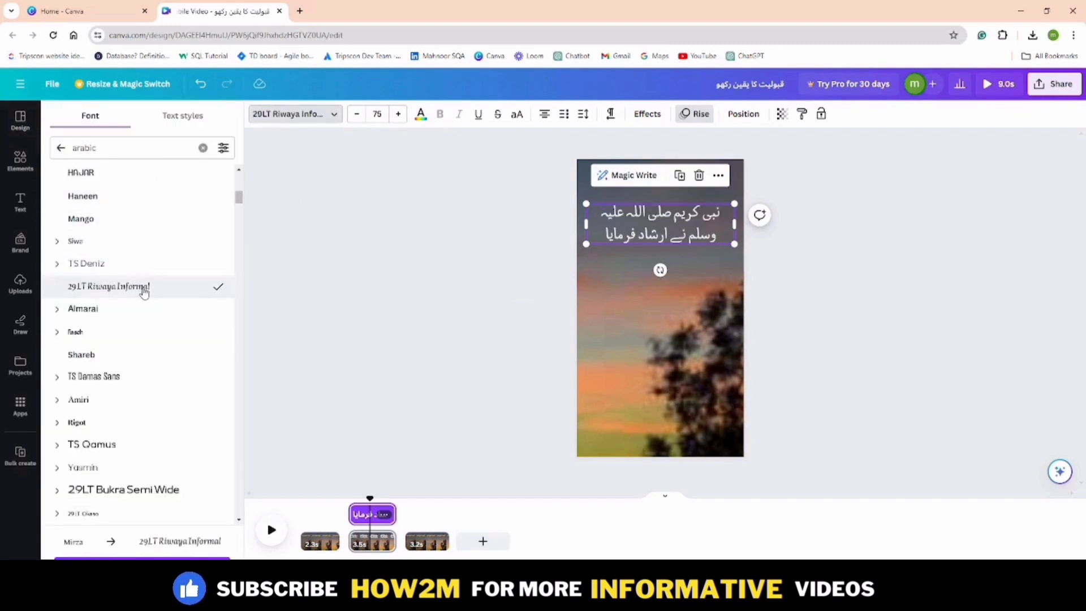
click(89, 400)
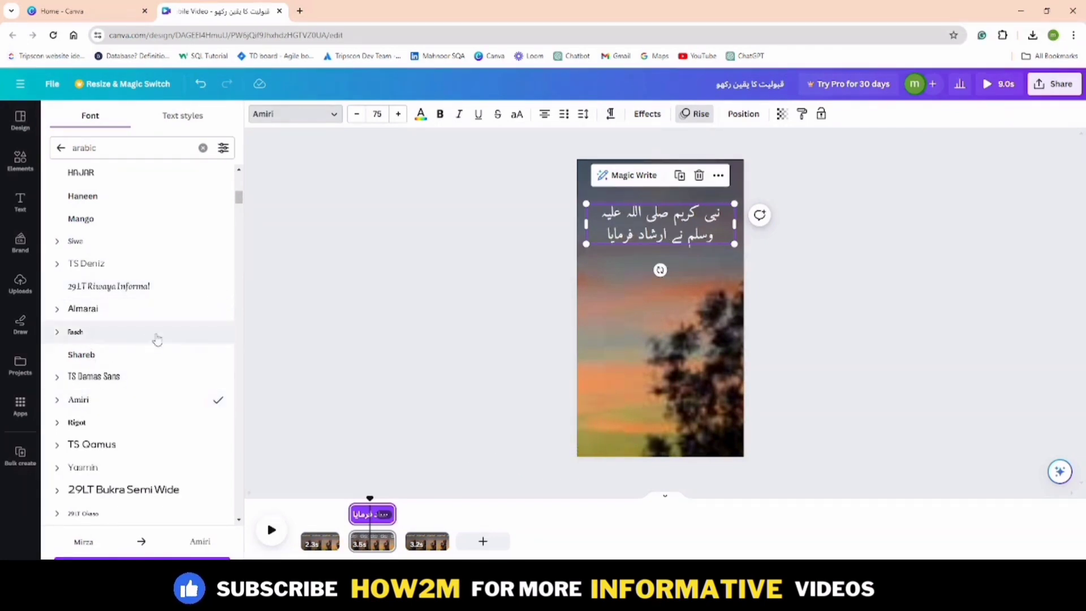
click(402, 341)
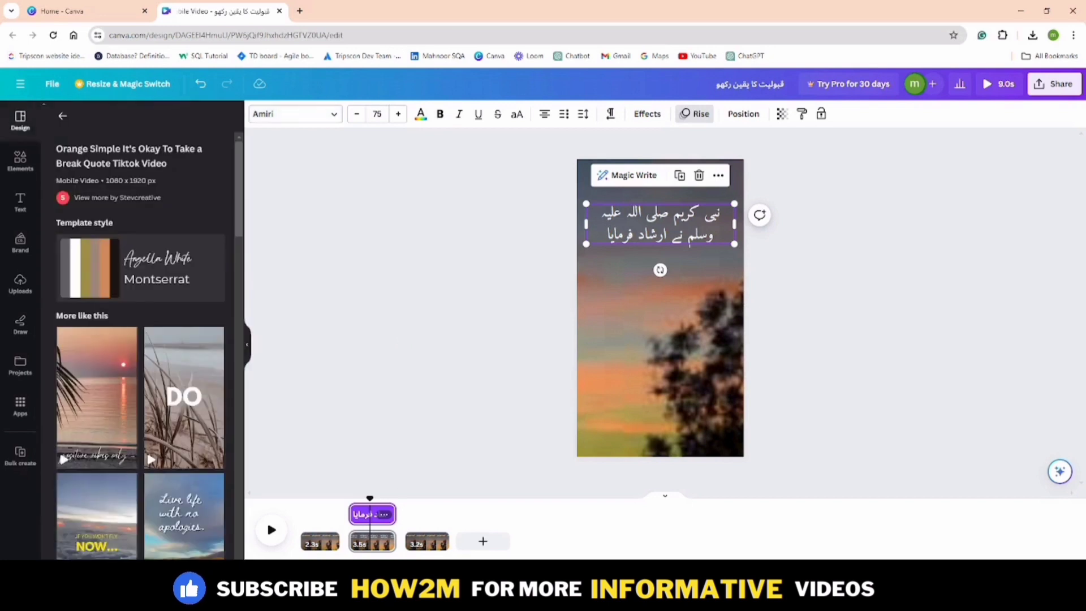
- Replace the third page's heading with the remaining lines from Notepad, from "تم اللہ تعالیٰ سے" through "(ترمذی)"
click(431, 541)
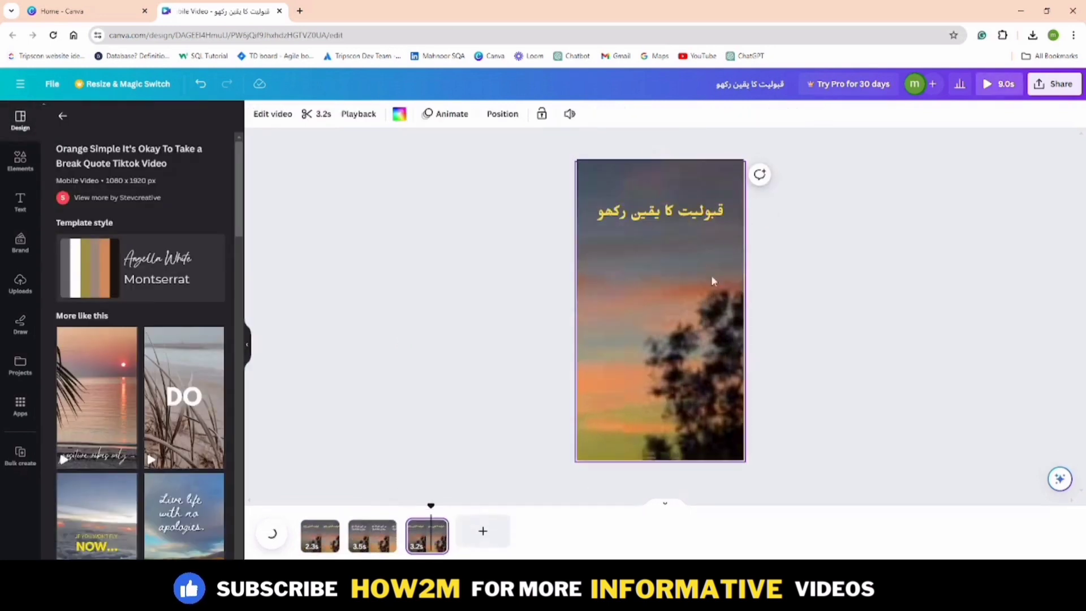
click(685, 215)
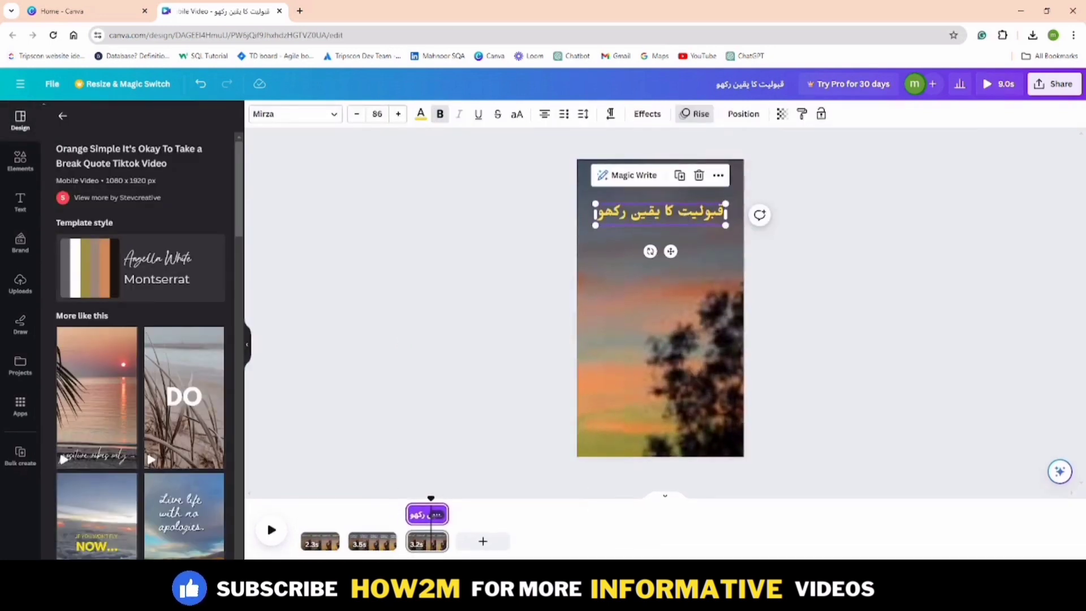
click(555, 599)
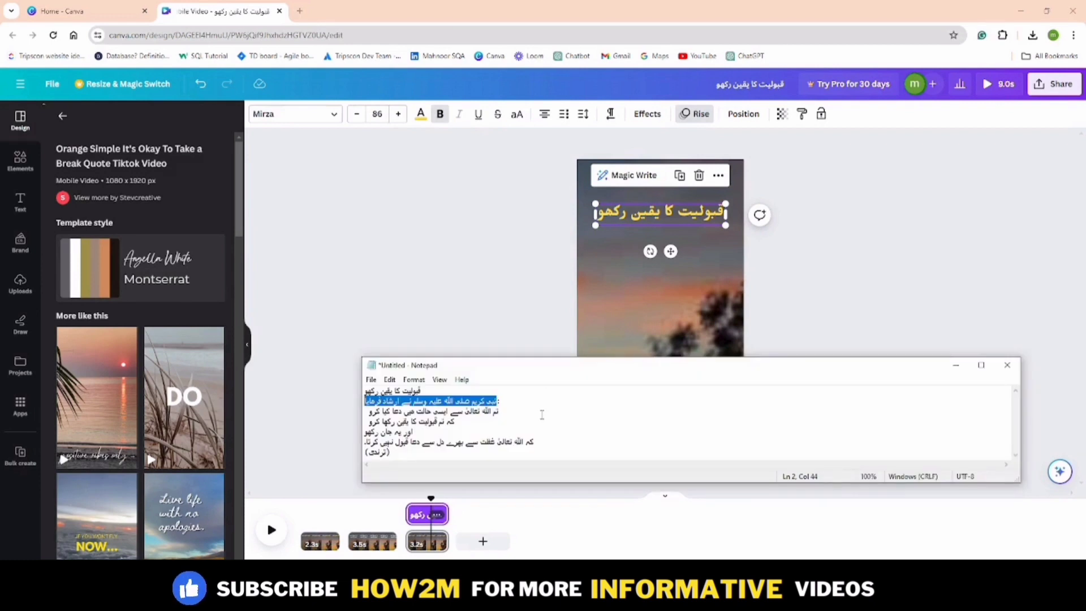
drag(542, 415, 500, 452)
right_click(398, 423)
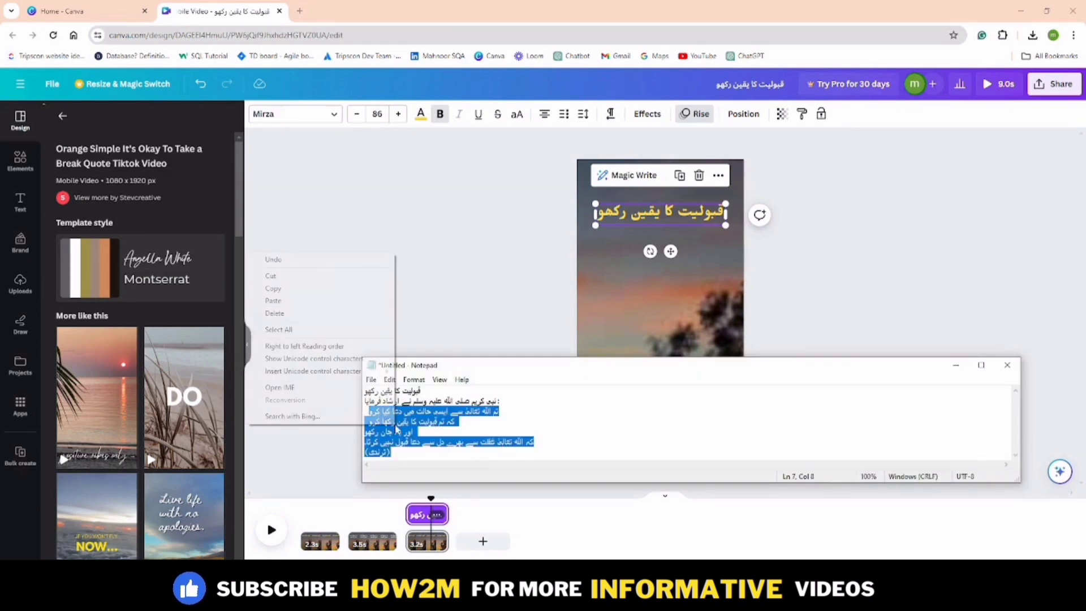
click(299, 290)
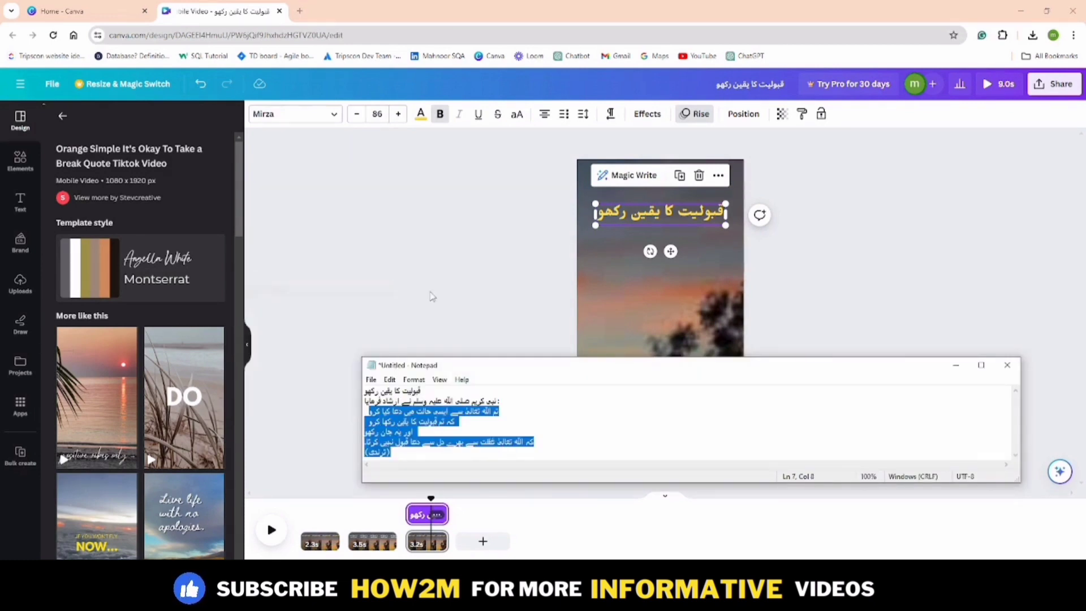
click(629, 218)
key(ctrl+v)
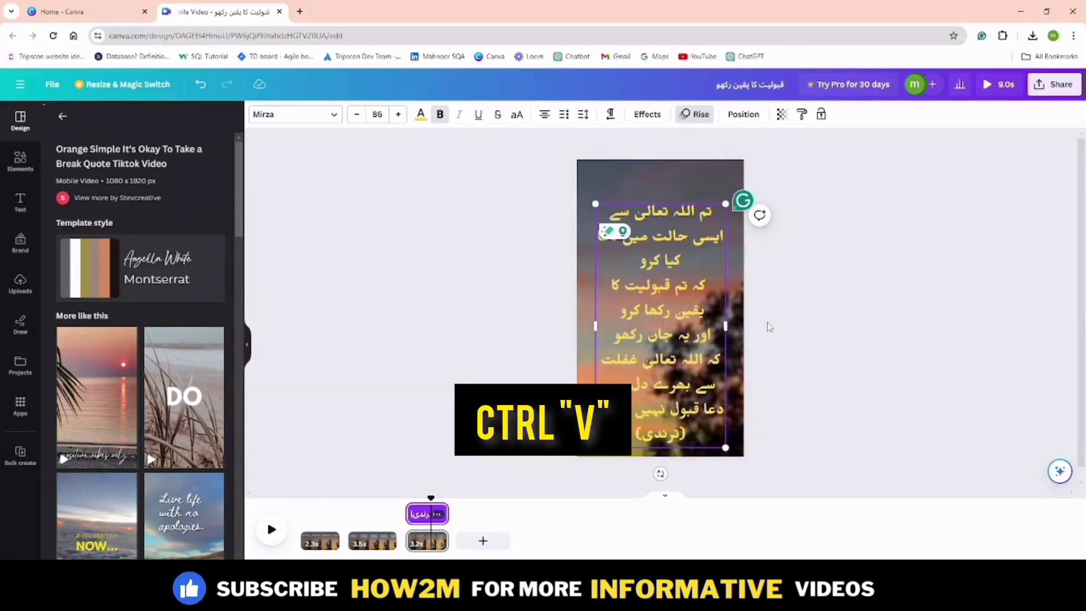
- Shrink the third page's text to size 48, widen its box and place it in the upper part of the page
drag(726, 327, 768, 327)
drag(768, 423, 692, 326)
drag(692, 265, 744, 265)
drag(690, 249, 662, 252)
click(795, 327)
- Set the third page's text in the Amiri font and colour it white
click(334, 116)
click(107, 402)
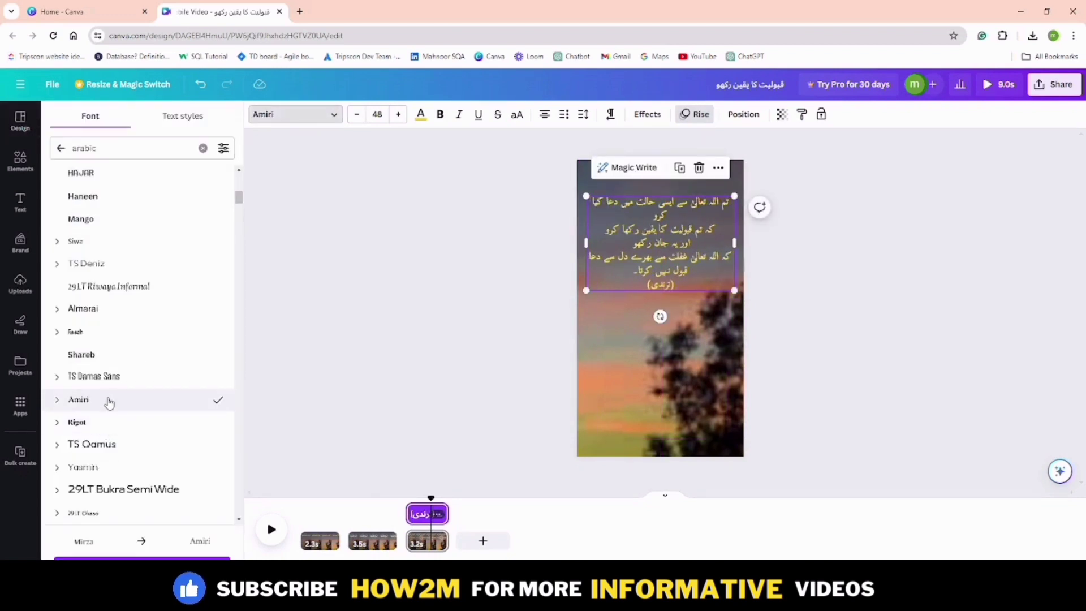
click(421, 115)
click(123, 182)
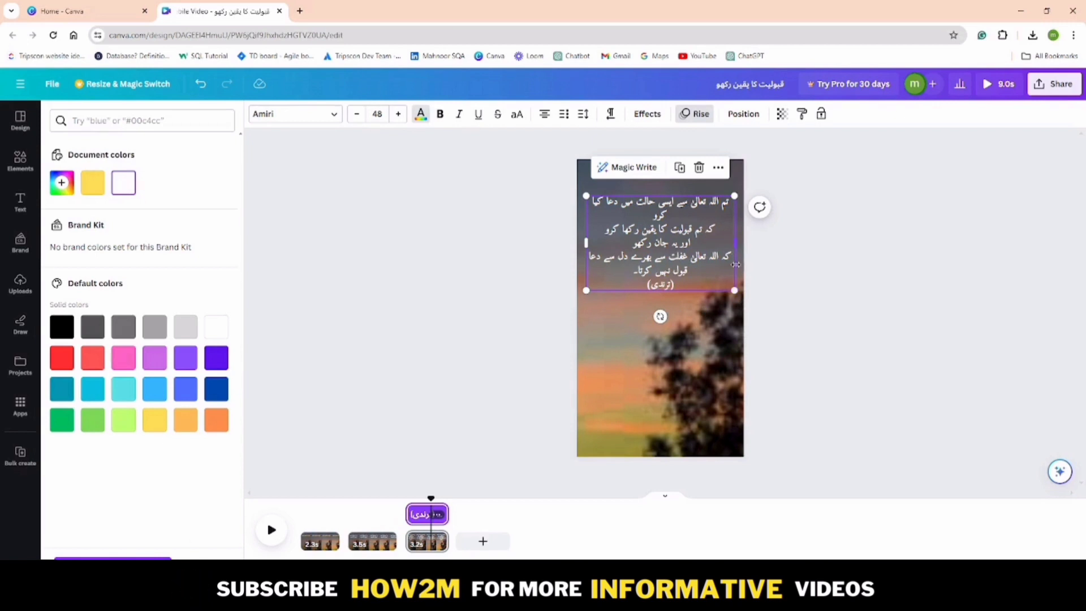
- Widen the third page's text box slightly so its first sentence fits on one line
drag(735, 243, 714, 243)
click(788, 260)
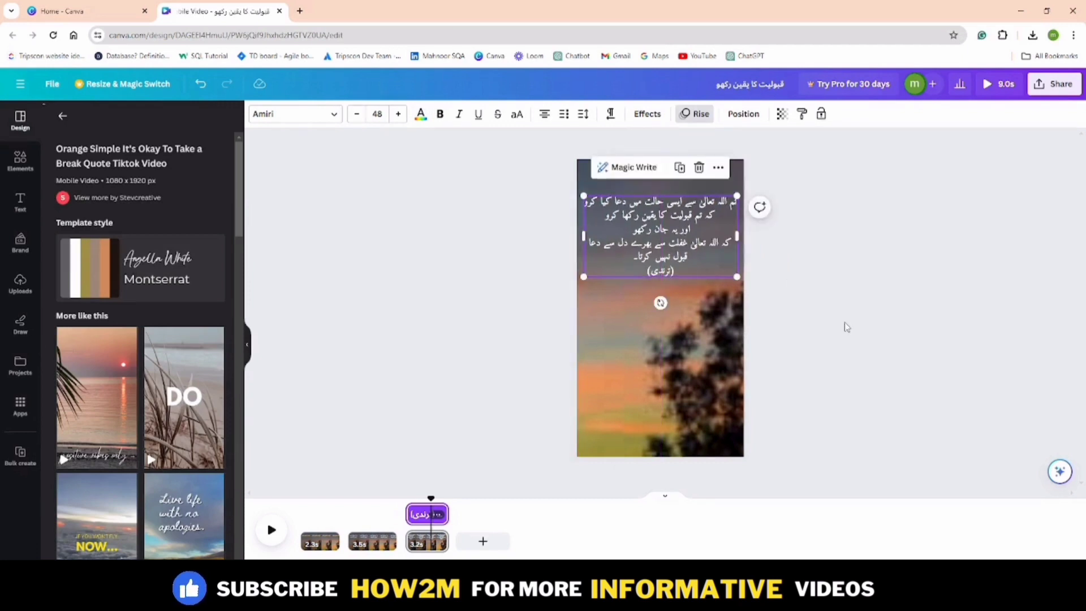
click(843, 324)
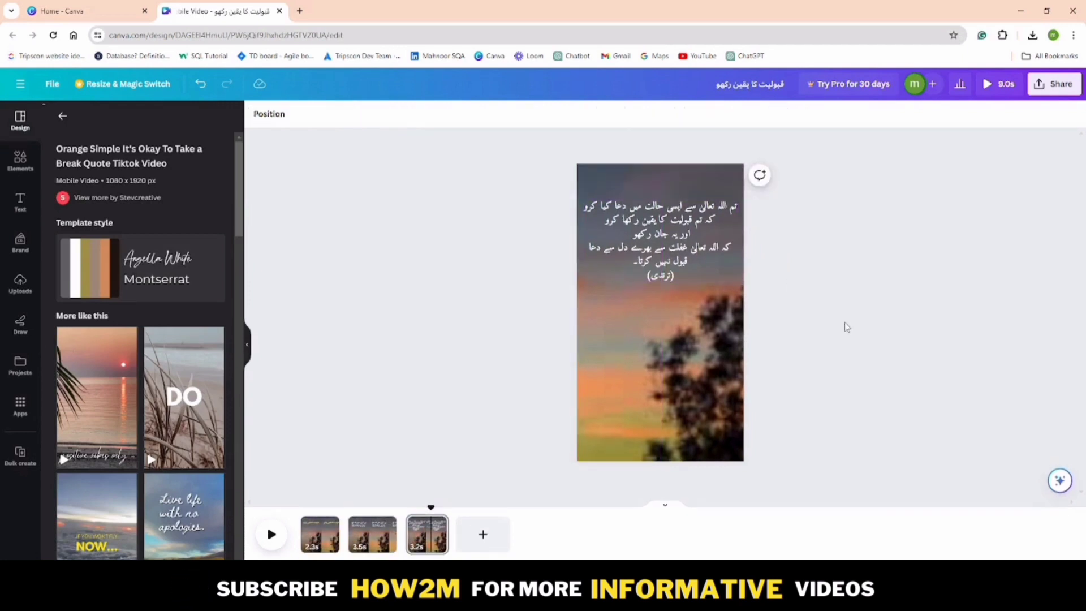
- Shorten the second page to 2.9 s and extend the third page to 6.0 s
click(319, 534)
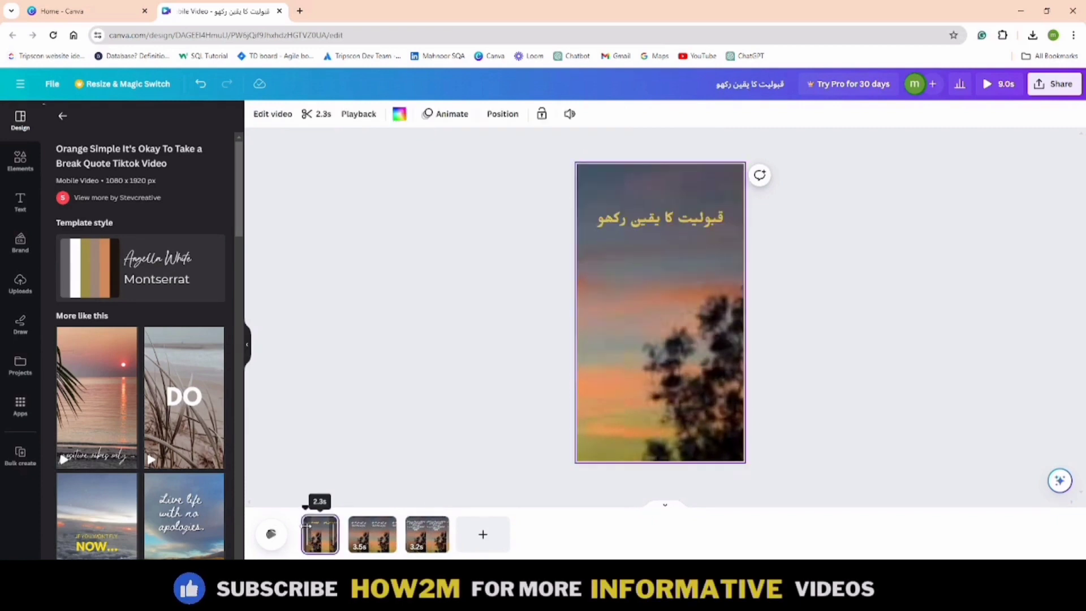
click(430, 540)
click(376, 534)
drag(390, 535, 478, 535)
click(420, 541)
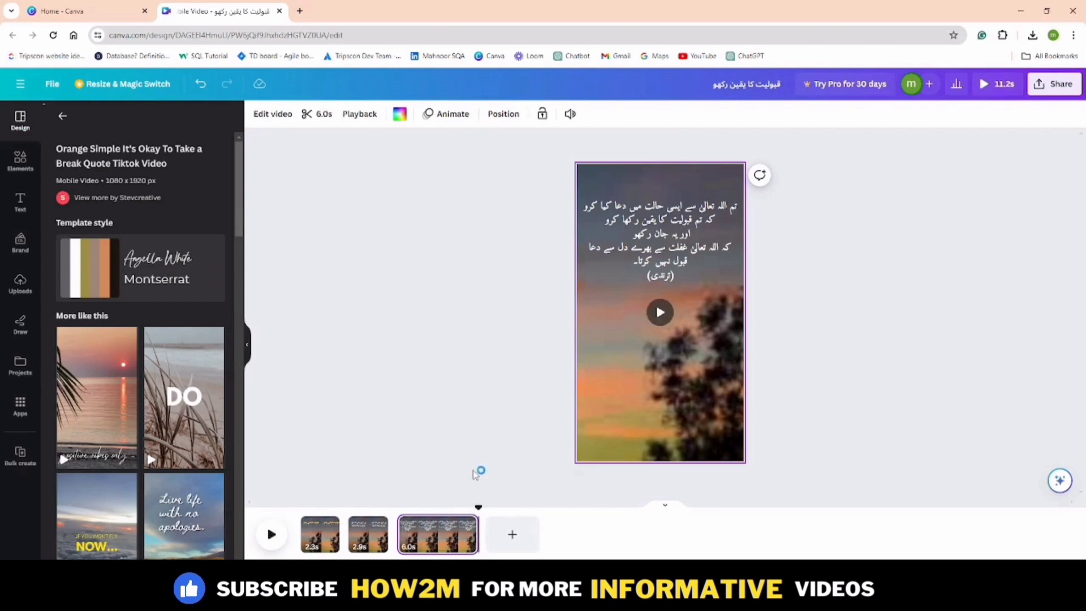
click(711, 243)
click(367, 533)
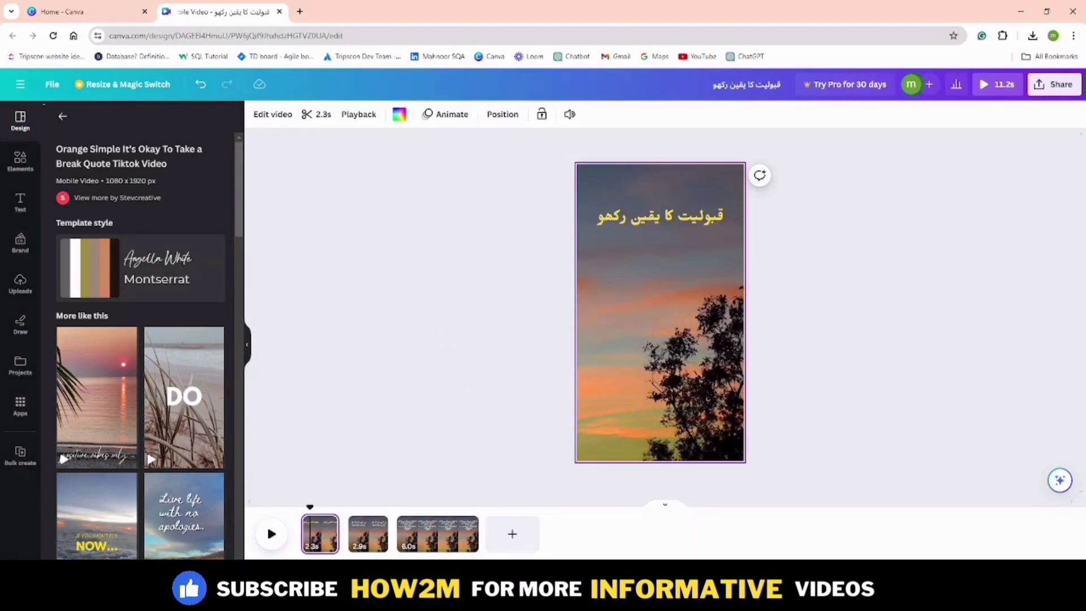
- Download all three pages of the design as an MP4 video
click(1053, 85)
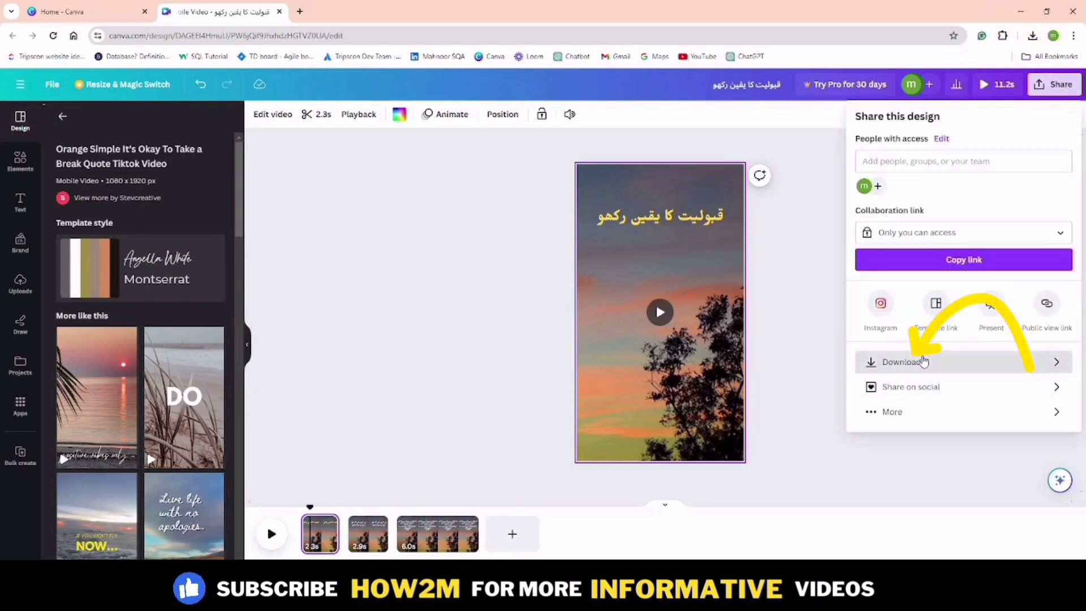
click(923, 361)
click(953, 363)
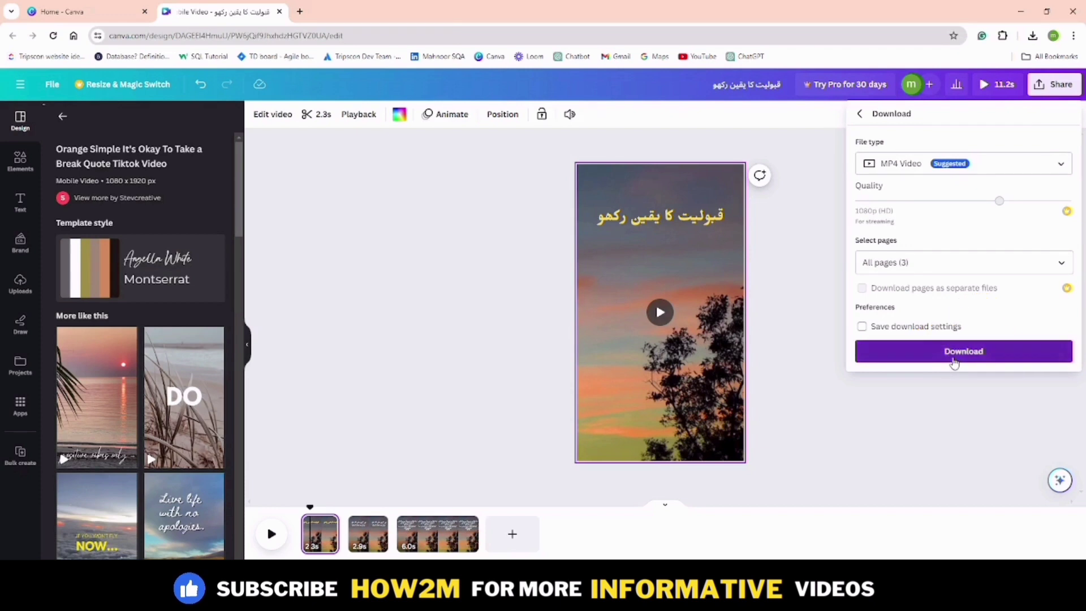